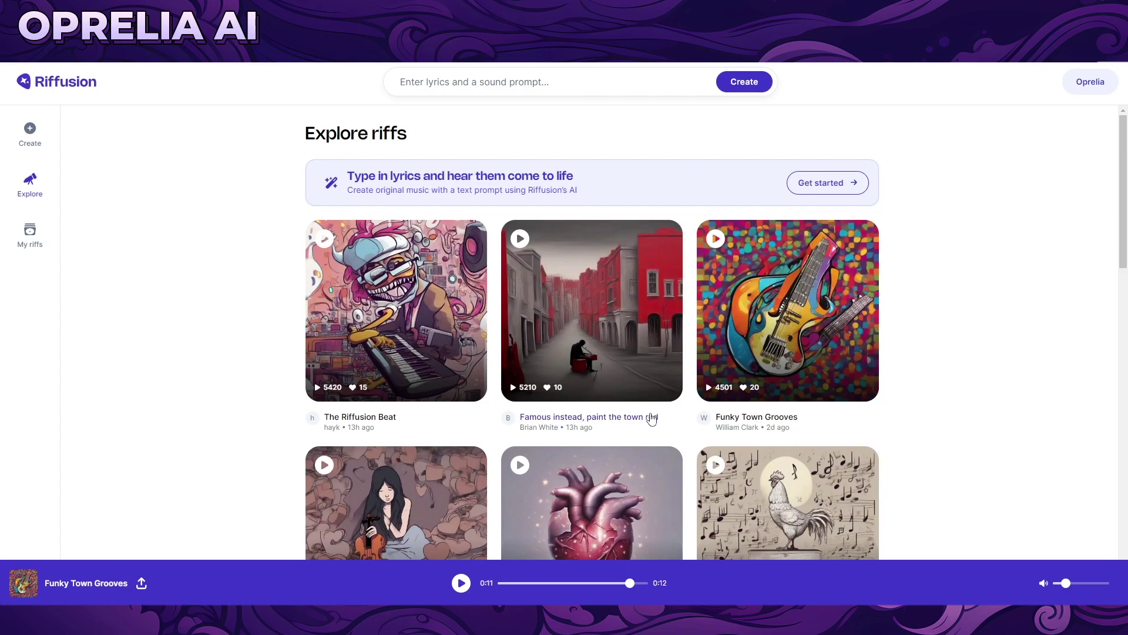
{"action": "left_click", "coordinate": [516, 82]}
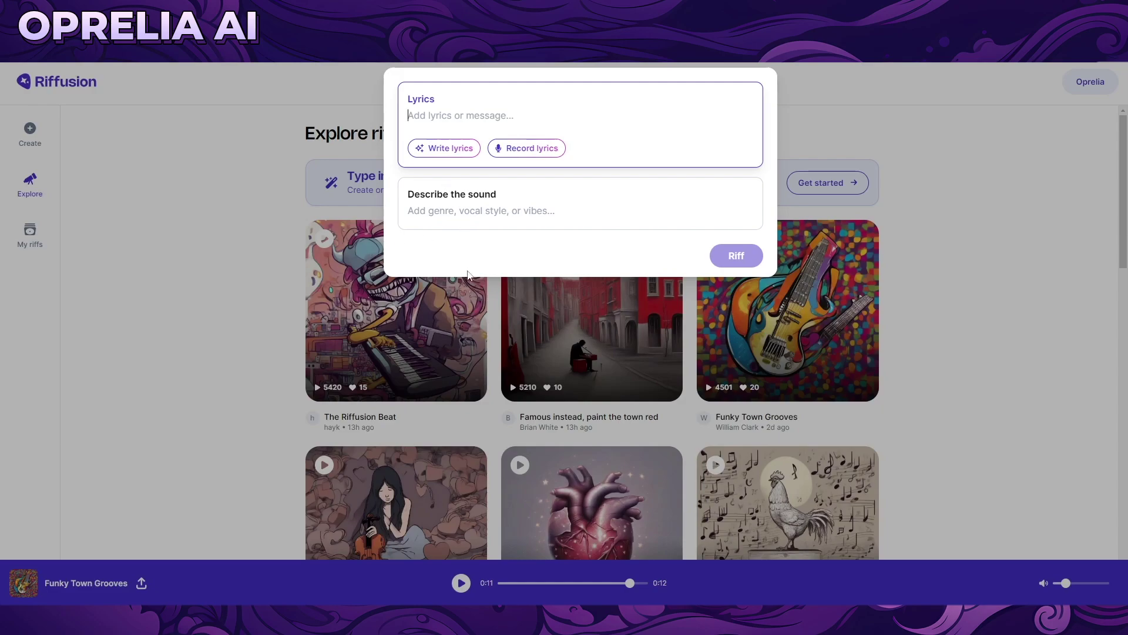
{"action": "left_click", "coordinate": [260, 269]}
{"action": "scroll", "coordinate": [260, 273], "scroll_direction": "down", "scroll_amount": 15}
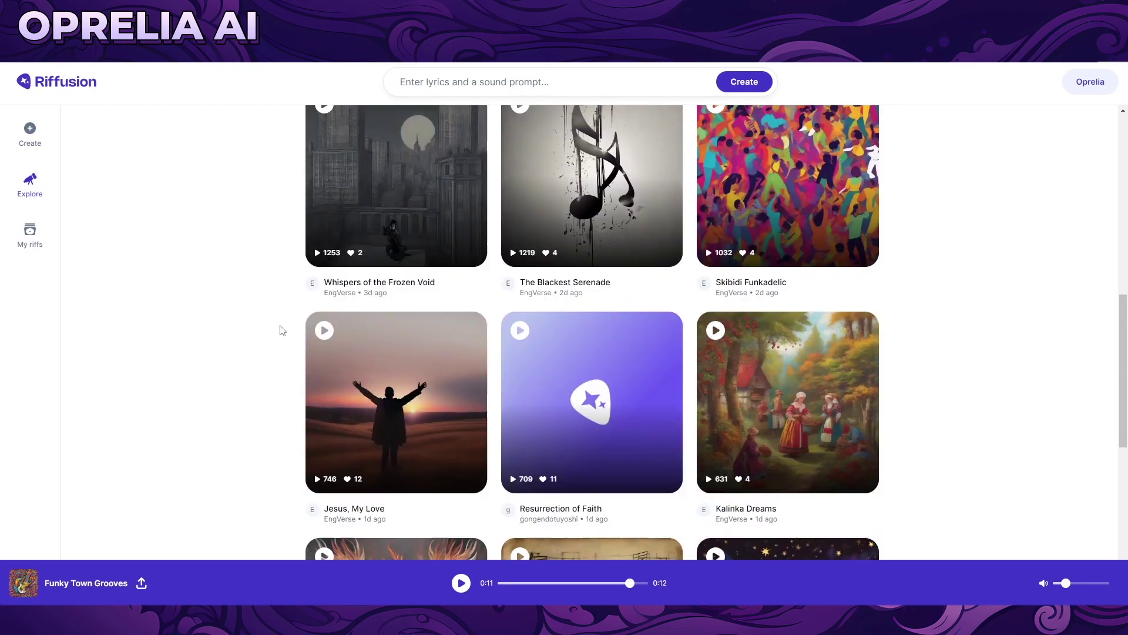
{"action": "scroll", "coordinate": [280, 330], "scroll_direction": "up", "scroll_amount": 15}
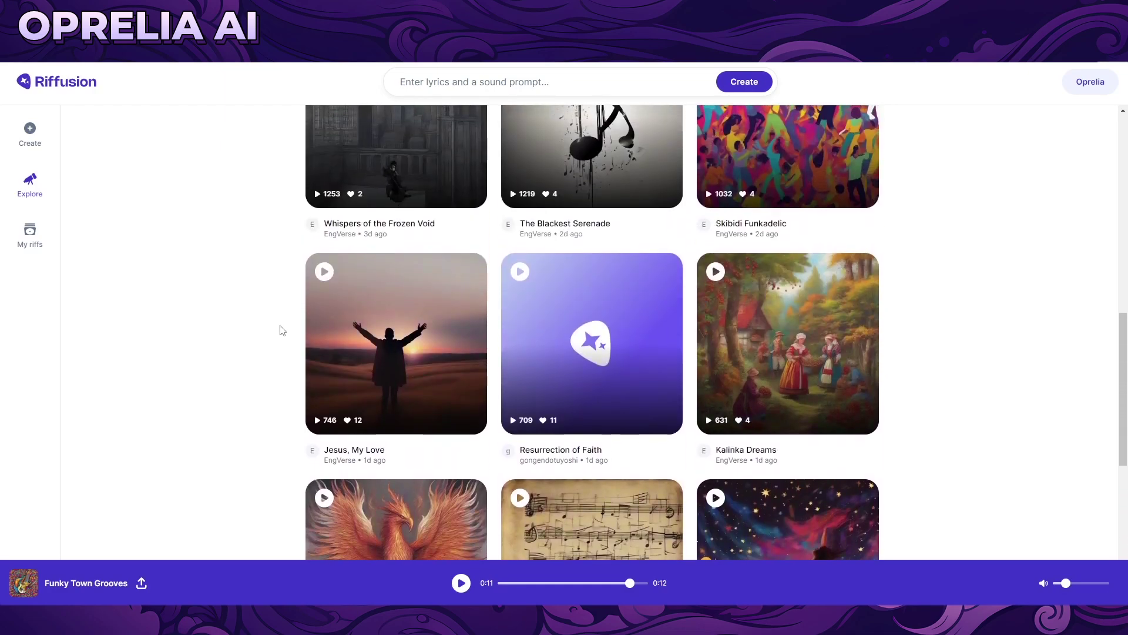
{"action": "scroll", "coordinate": [281, 329], "scroll_direction": "up", "scroll_amount": 2}
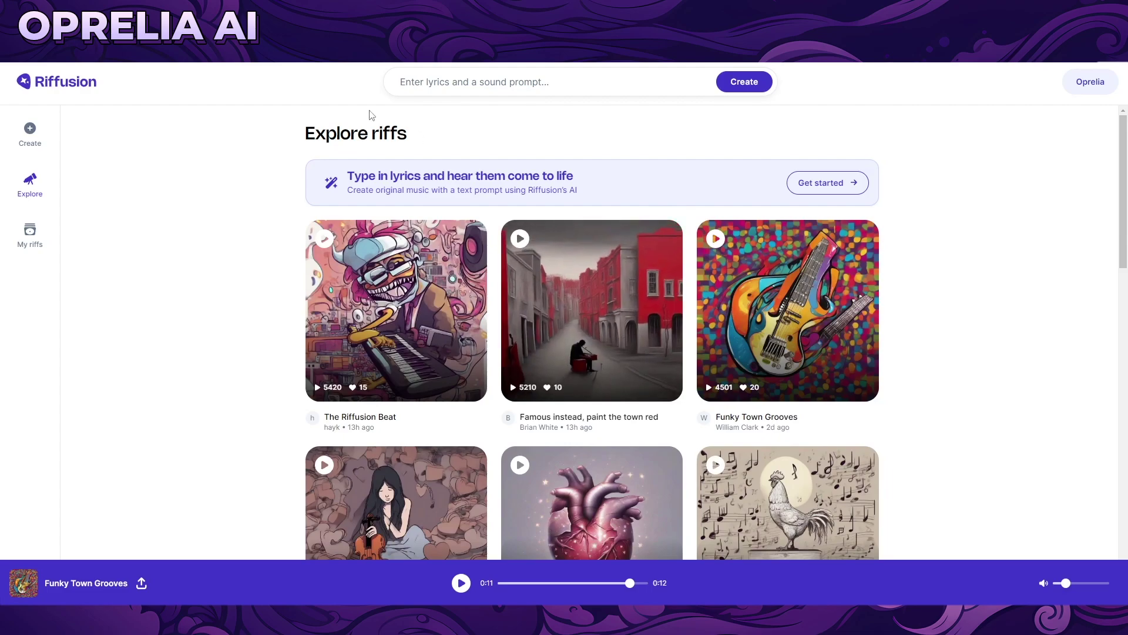
Play The Riffusion Beat, then the riff 'Famous instead, paint the town red' from Explore.
{"action": "left_click", "coordinate": [325, 239]}
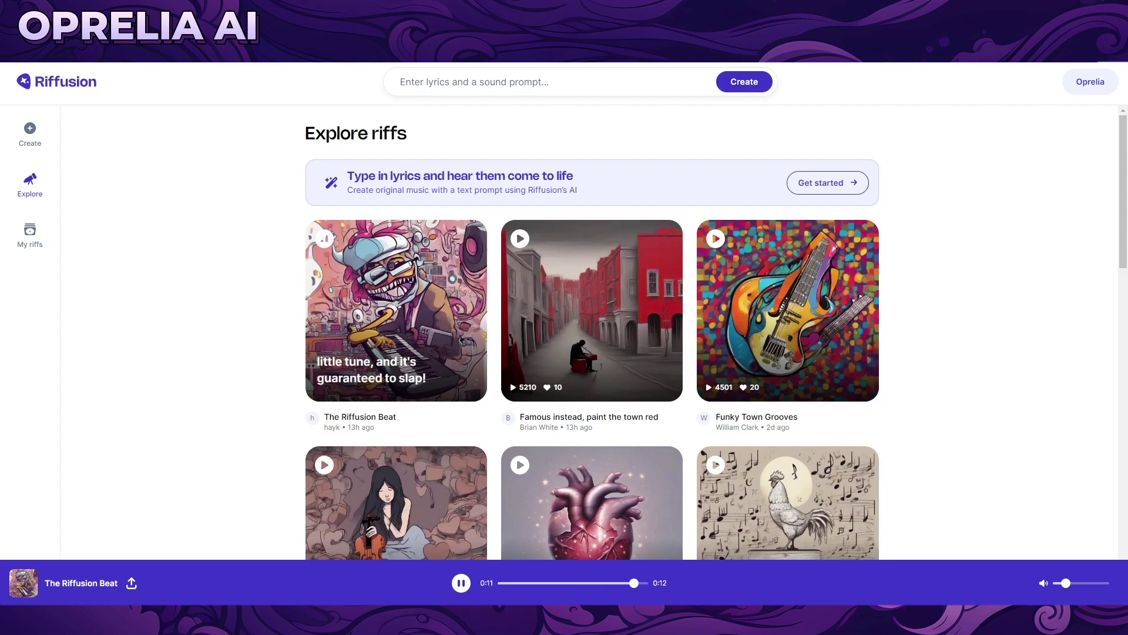
{"action": "mouse_move", "coordinate": [613, 357]}
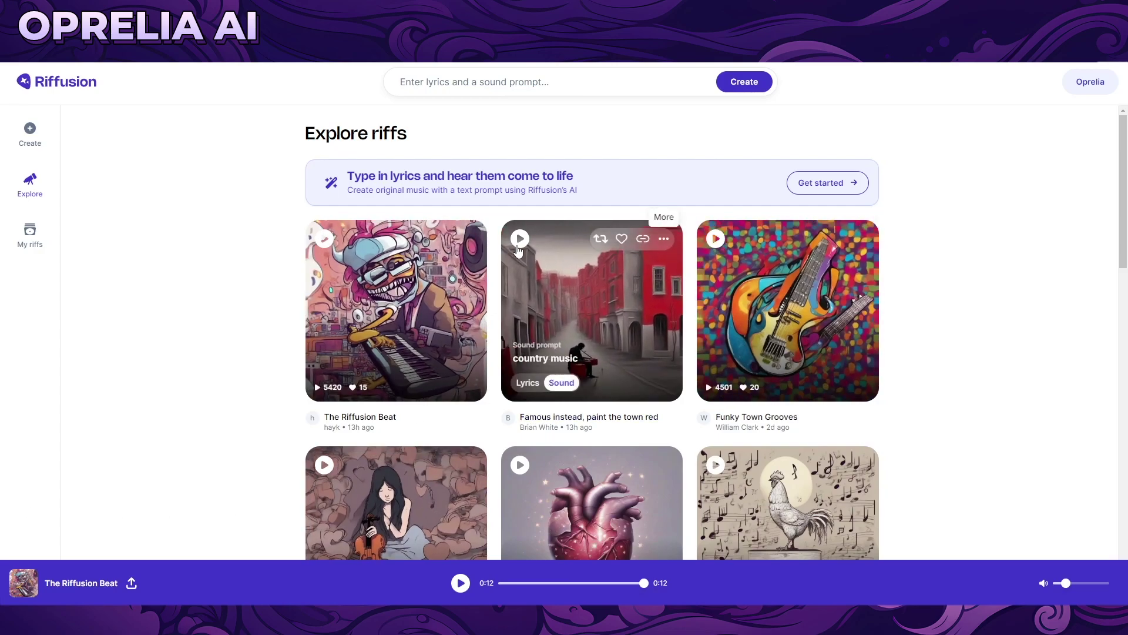
{"action": "left_click", "coordinate": [520, 239]}
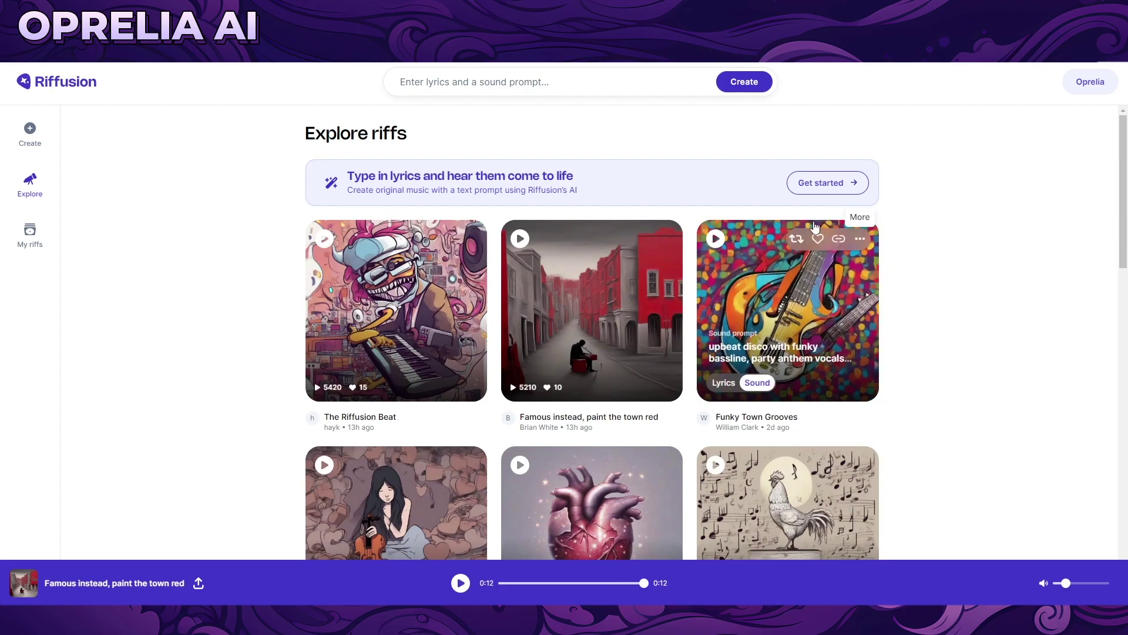
{"action": "scroll", "coordinate": [633, 302], "scroll_direction": "down", "scroll_amount": 1}
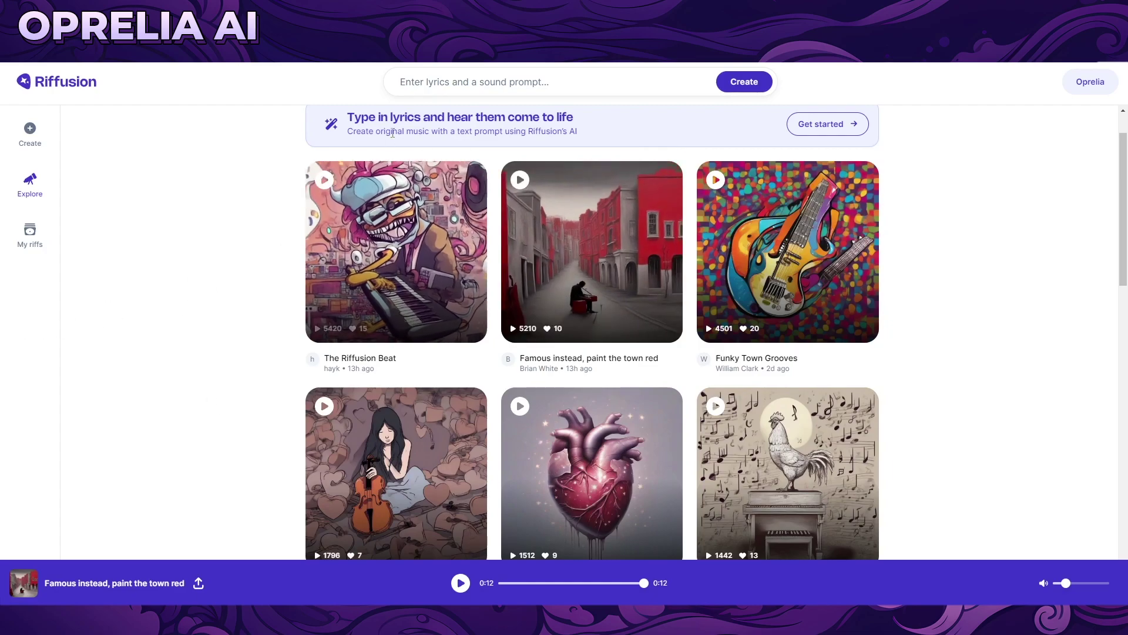
Clear the lyrics and replace the sound description with 'RnB and Hiphop, chilling on the club'.
{"action": "left_click", "coordinate": [448, 83]}
{"action": "left_click", "coordinate": [450, 196]}
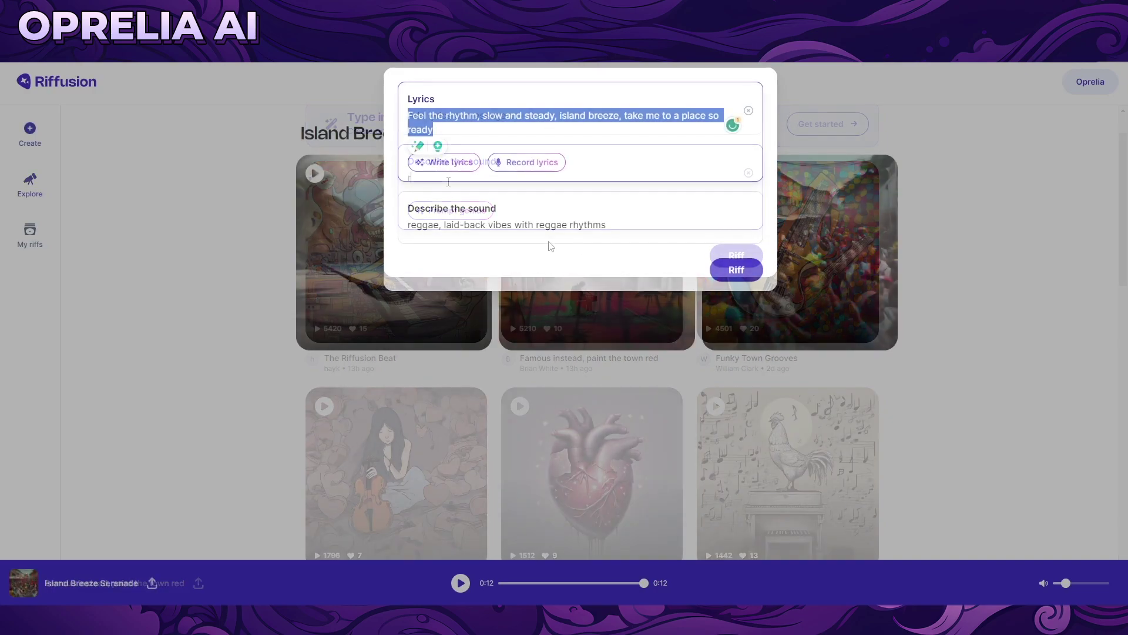
{"action": "key", "text": "BackSpace"}
{"action": "left_click", "coordinate": [580, 194]}
{"action": "key", "text": "ctrl+a"}
{"action": "type", "text": "R"}
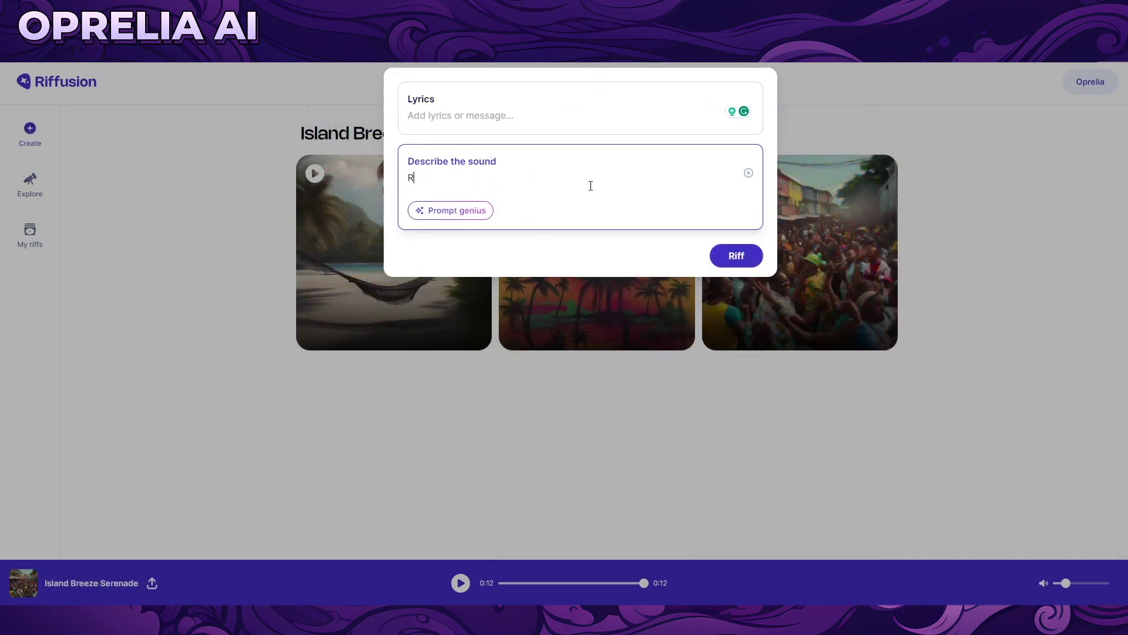
{"action": "type", "text": "nB and Hiphop, chilling on the cluib"}
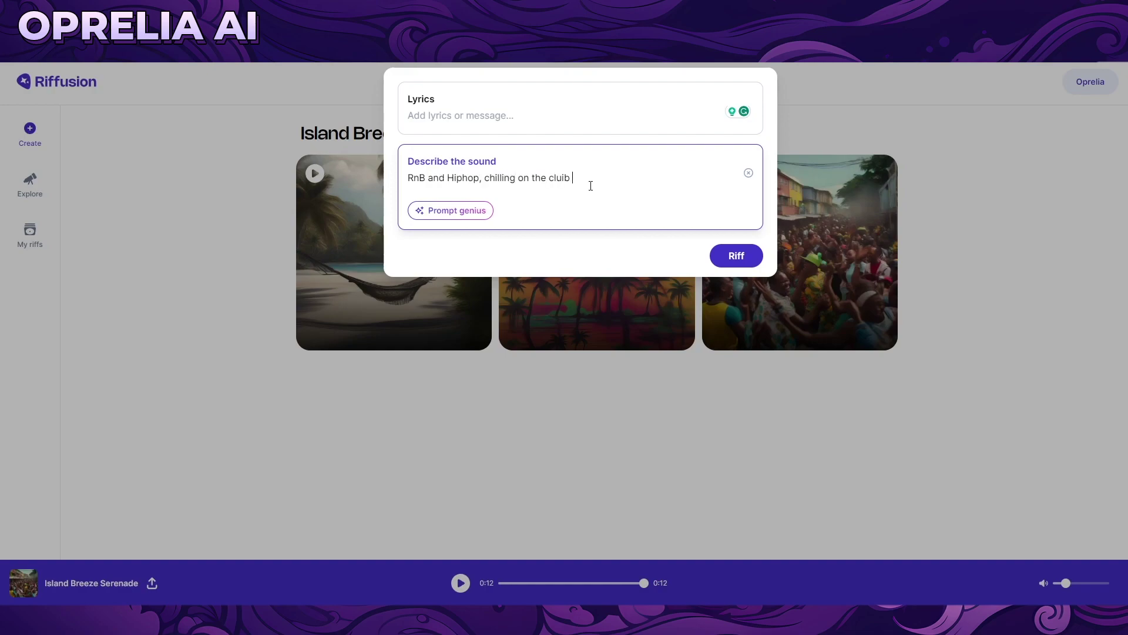
{"action": "key", "text": "BackSpace"}
{"action": "key", "text": "BackSpace"}
{"action": "type", "text": "b"}
Expand the description with Prompt genius, then delete 'melodic vocals' from it.
{"action": "left_click", "coordinate": [445, 210]}
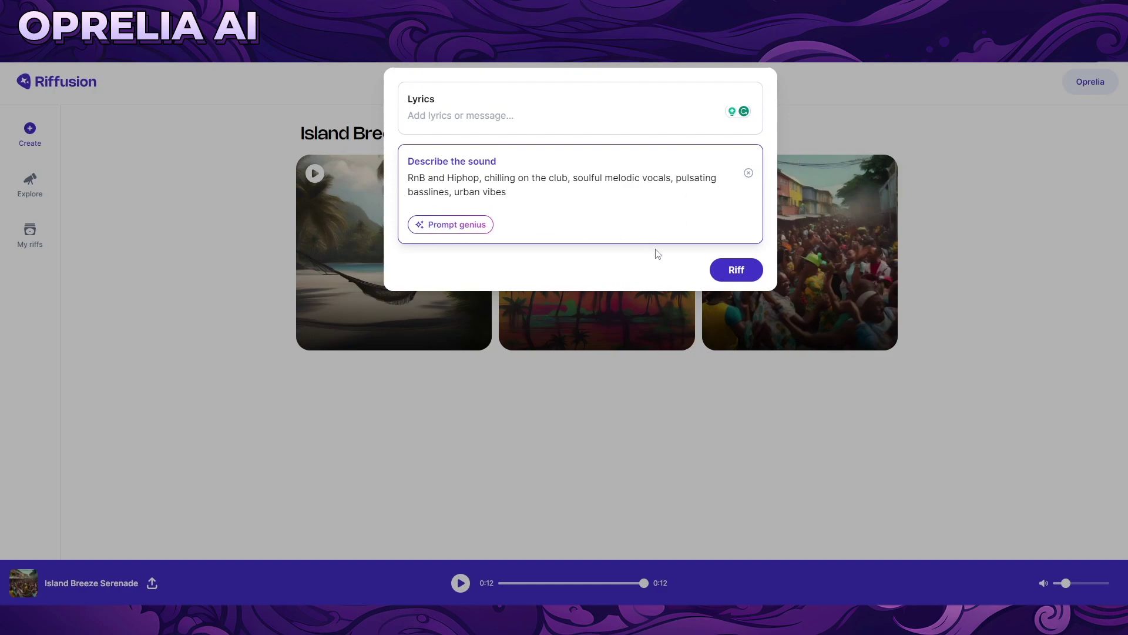
{"action": "double_click", "coordinate": [649, 183]}
{"action": "key", "text": "BackSpace"}
{"action": "key", "text": "BackSpace"}
{"action": "key", "text": "BackSpace"}
{"action": "key", "text": "BackSpace"}
{"action": "key", "text": "BackSpace"}
{"action": "key", "text": "BackSpace"}
{"action": "key", "text": "BackSpace"}
{"action": "key", "text": "BackSpace"}
{"action": "key", "text": "BackSpace"}
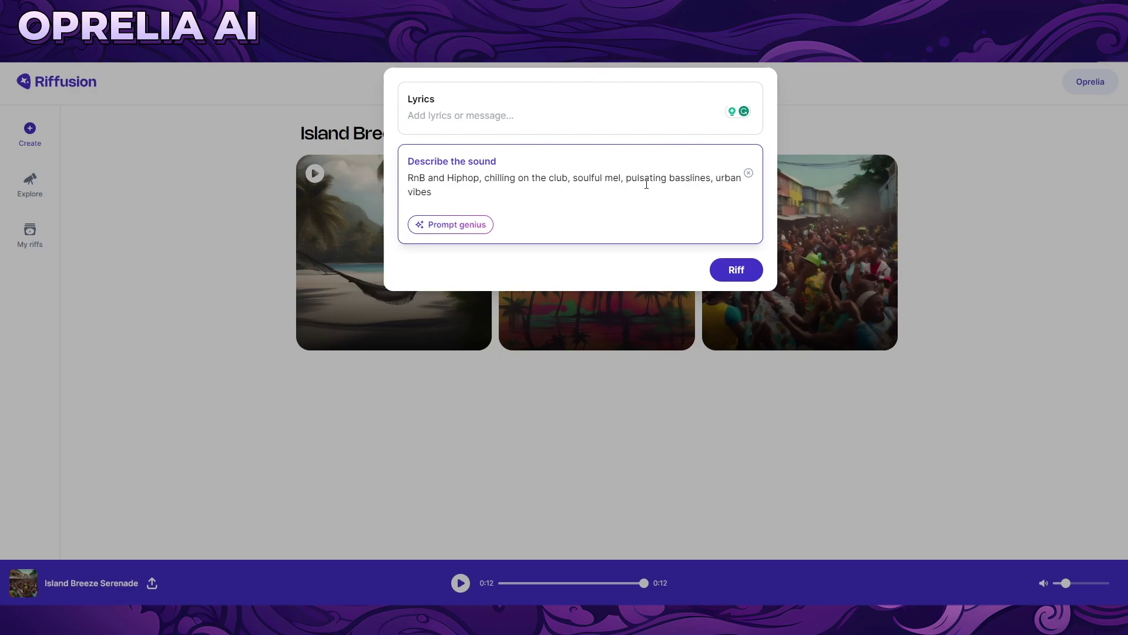
{"action": "key", "text": "BackSpace"}
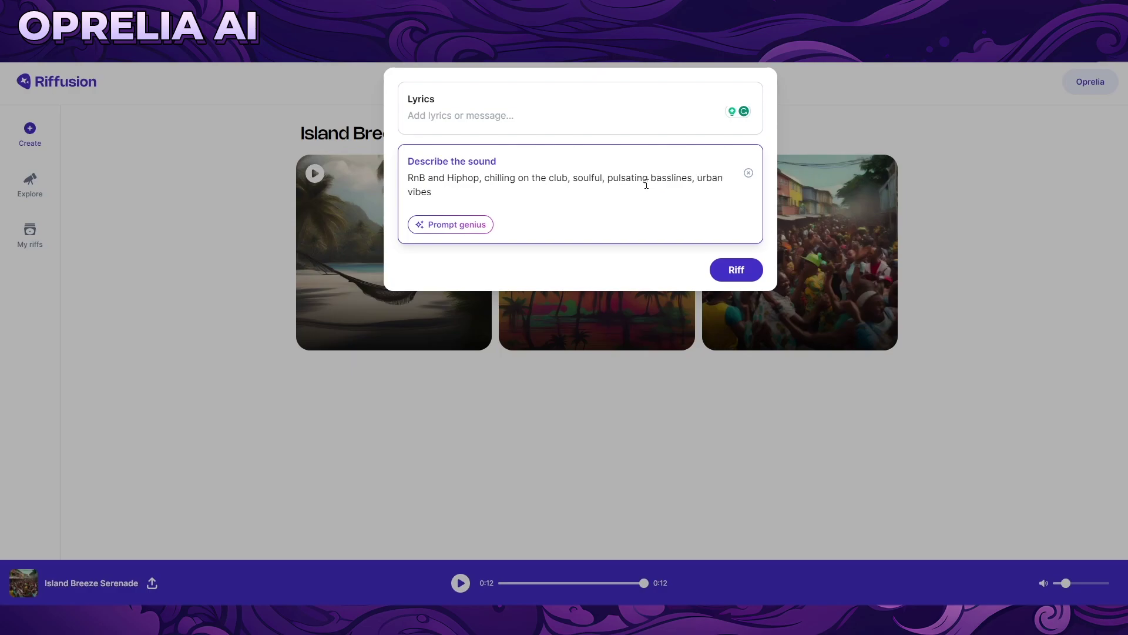
Riff the RnB and Hiphop club description to create the Club Urban Vibes set.
{"action": "left_click", "coordinate": [728, 268]}
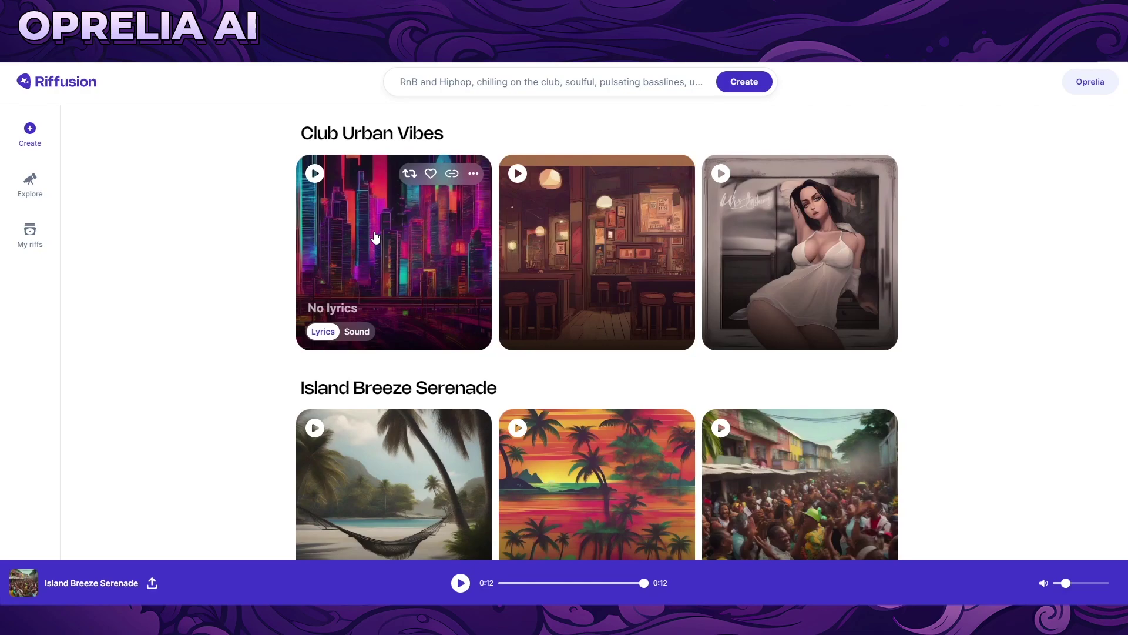
Play the three Club Urban Vibes riffs in turn, showing the first's sound prompt and raising volume slightly.
{"action": "left_click", "coordinate": [312, 177]}
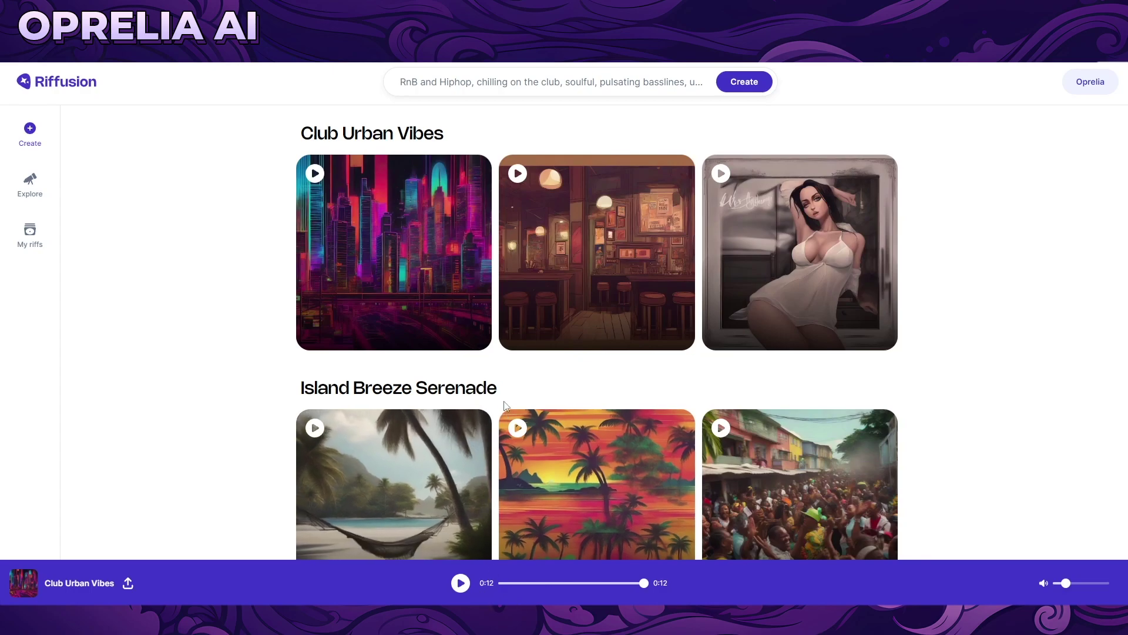
{"action": "left_click", "coordinate": [365, 332]}
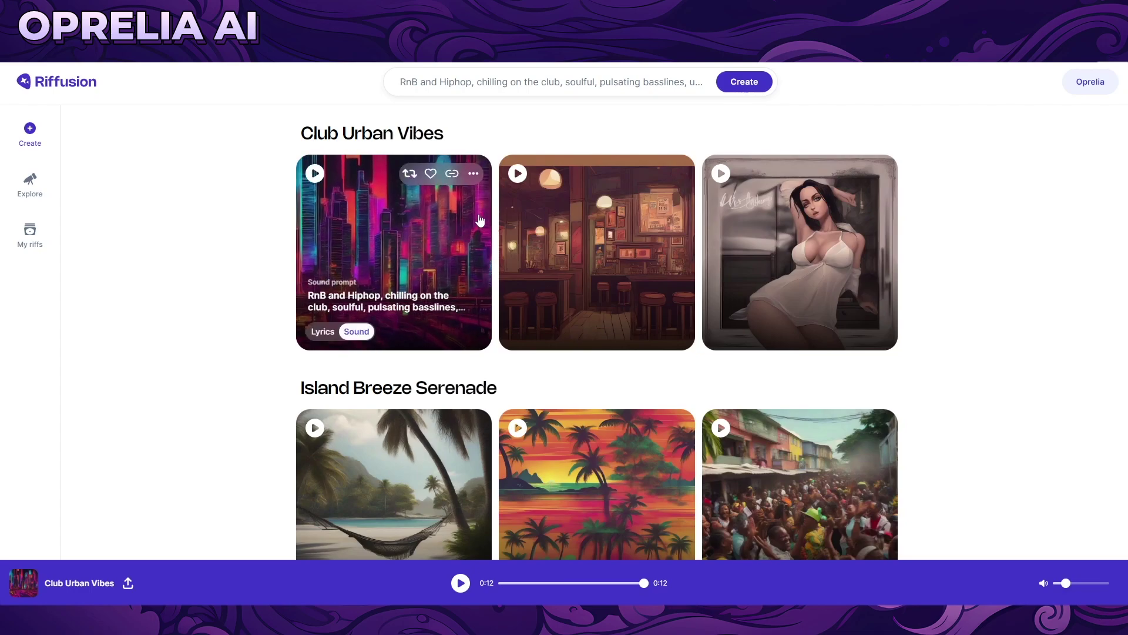
{"action": "left_click", "coordinate": [518, 174]}
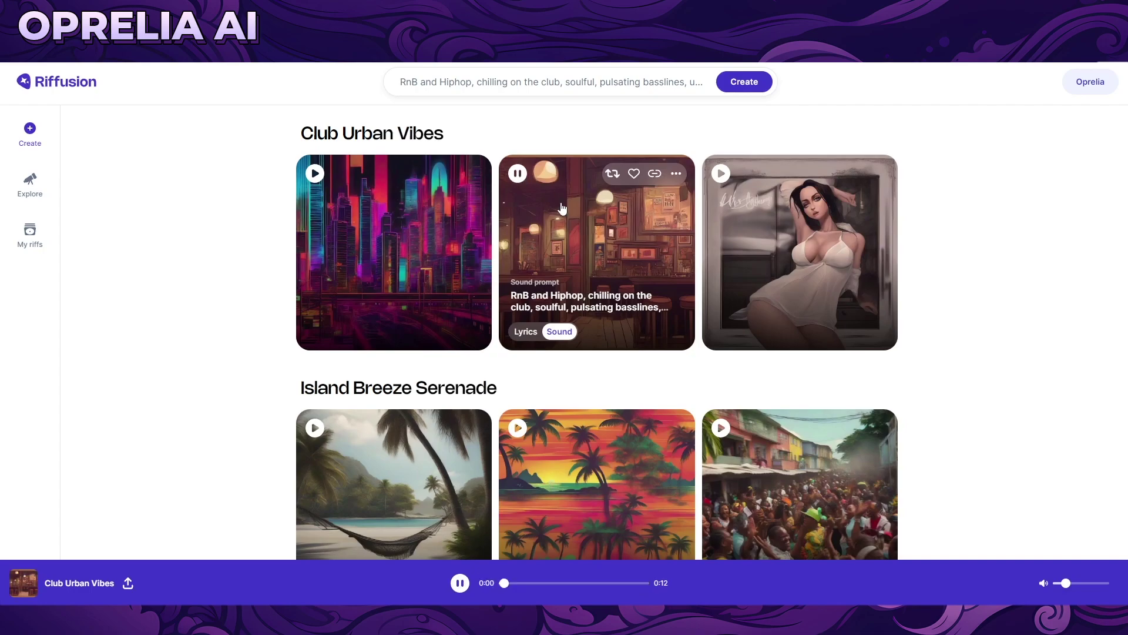
{"action": "left_click_drag", "start_coordinate": [1066, 586], "coordinate": [1069, 584]}
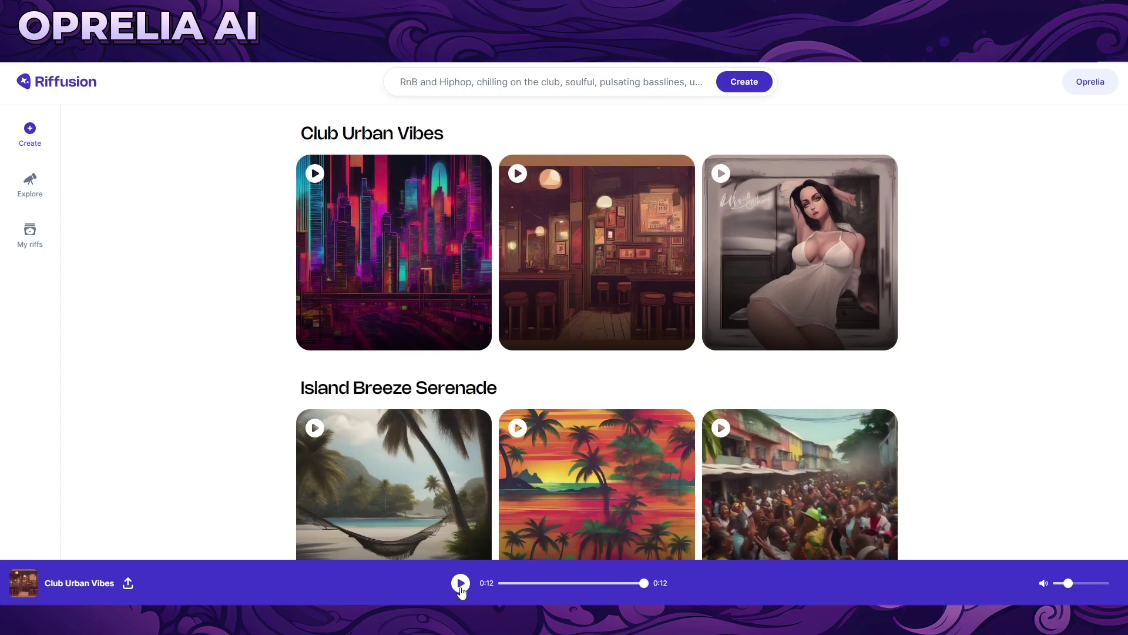
{"action": "left_click", "coordinate": [724, 176]}
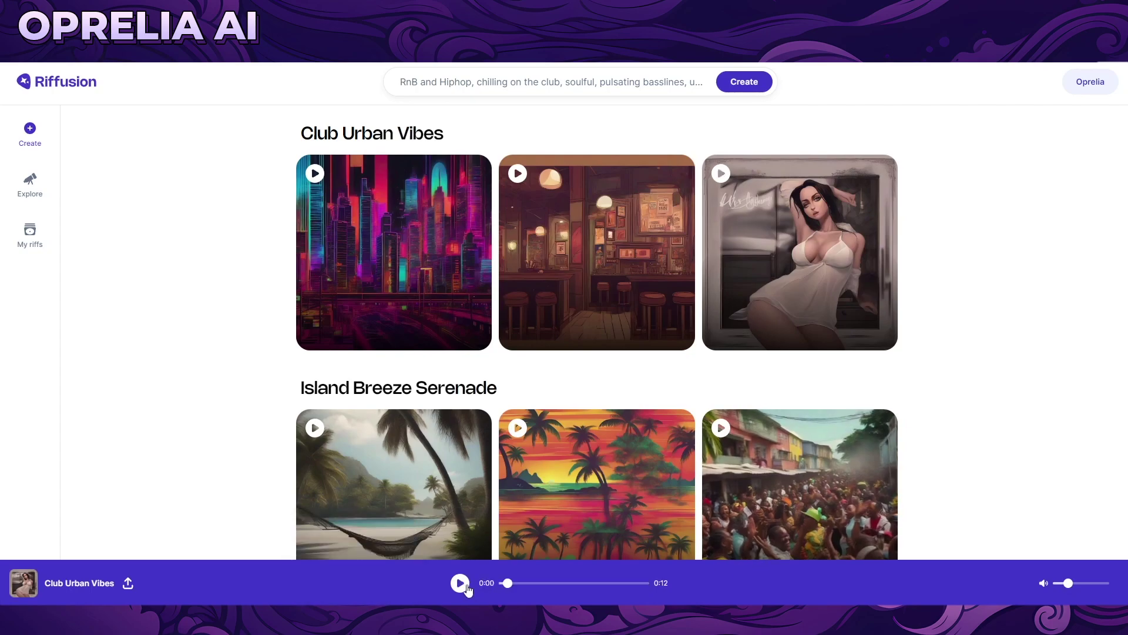
Replace the old sound description with 'Instrumental piano, monotone'.
{"action": "left_click", "coordinate": [527, 85]}
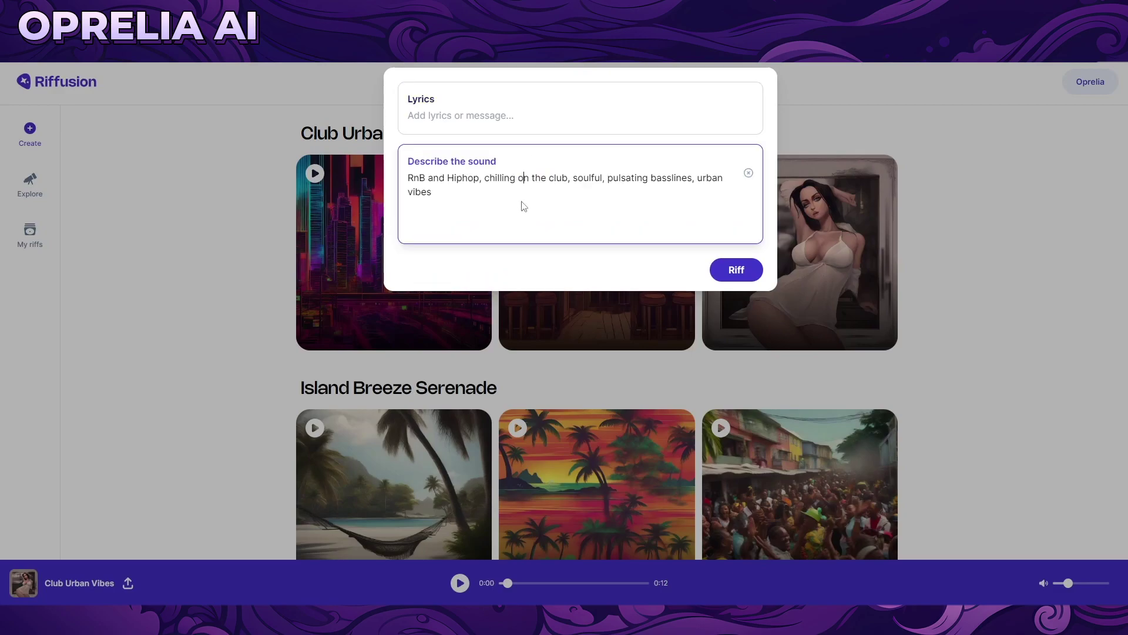
{"action": "double_click", "coordinate": [511, 193]}
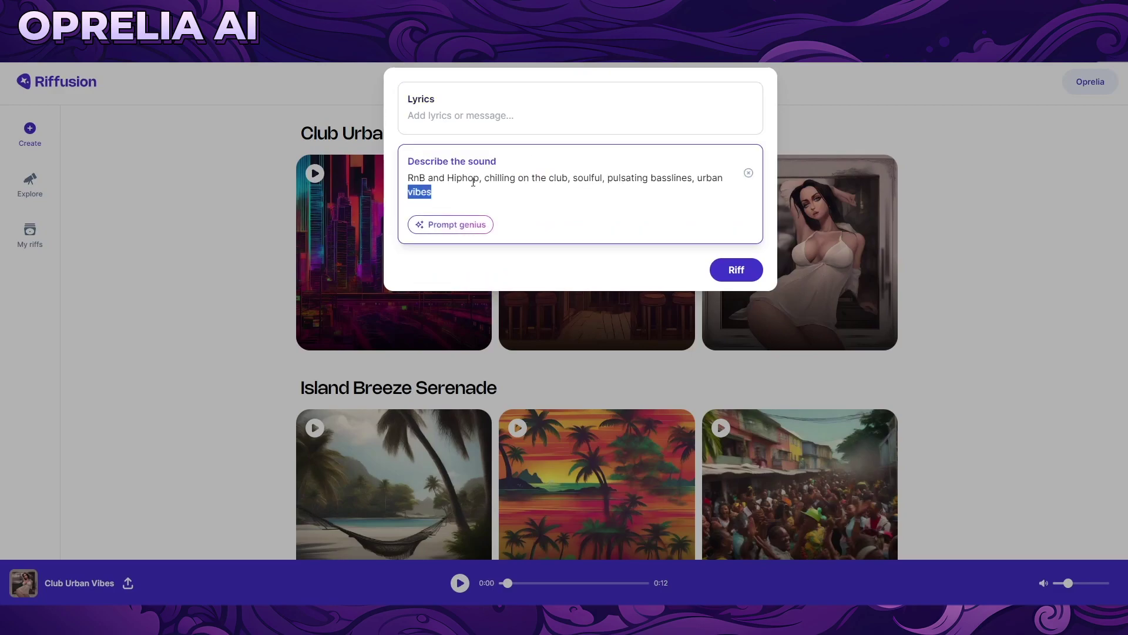
{"action": "key", "text": "ctrl+a"}
{"action": "type", "text": "Instrum"}
{"action": "key", "text": "BackSpace"}
{"action": "key", "text": "BackSpace"}
{"action": "type", "text": "rumenta"}
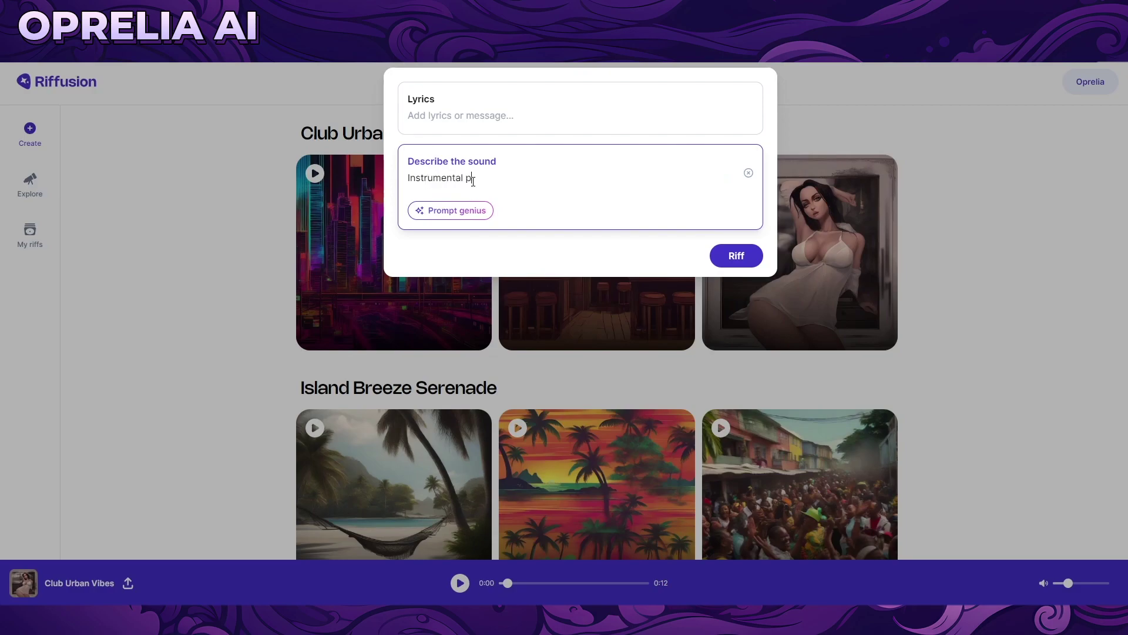
{"action": "type", "text": "l piano, monotone"}
Riff the 'Instrumental piano, monotone' prompt into Monotone Melody, then open and close the account menu.
{"action": "left_click", "coordinate": [754, 260]}
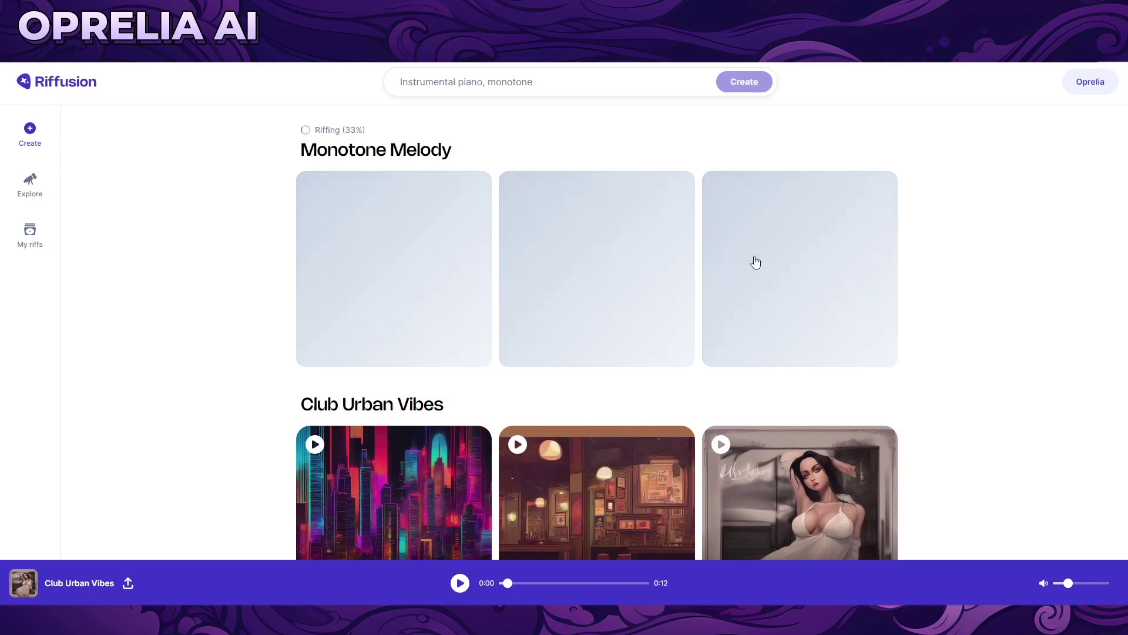
{"action": "left_click", "coordinate": [1094, 84]}
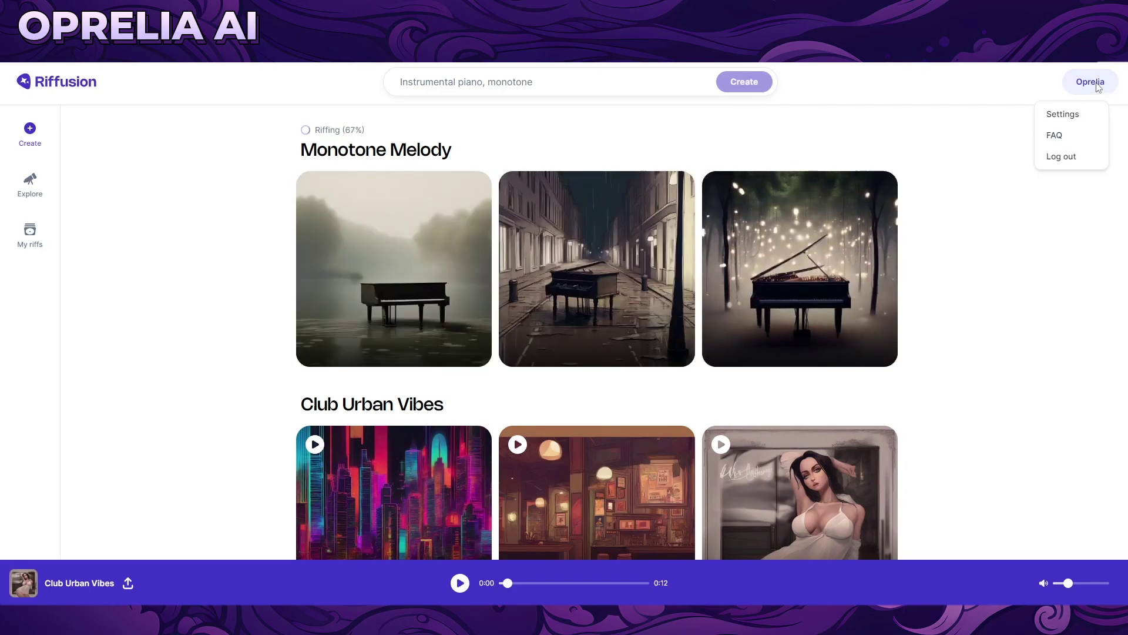
{"action": "left_click", "coordinate": [980, 122]}
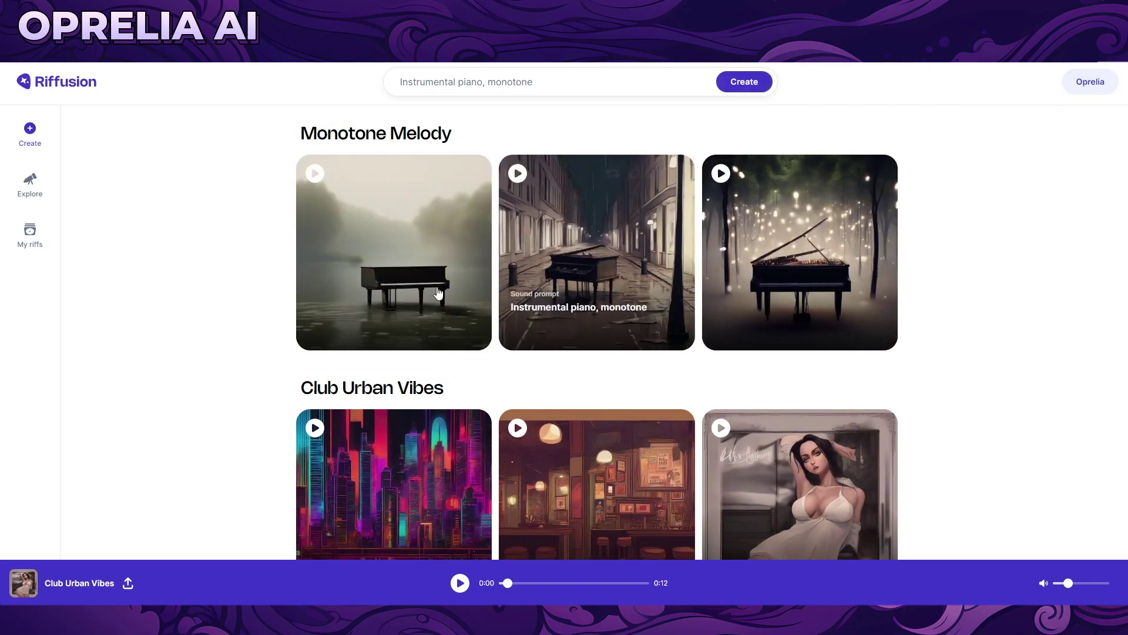
Play the three Monotone Melody riffs in turn with volume slightly lowered, then go to My riffs.
{"action": "left_click", "coordinate": [313, 176]}
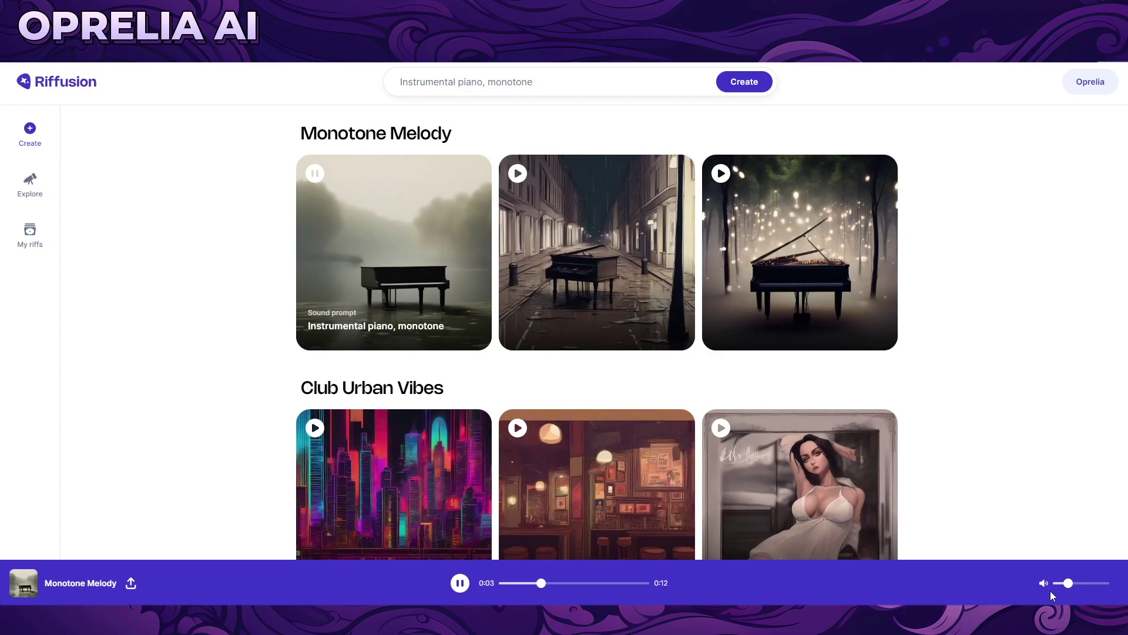
{"action": "left_click_drag", "start_coordinate": [1068, 585], "coordinate": [1064, 586]}
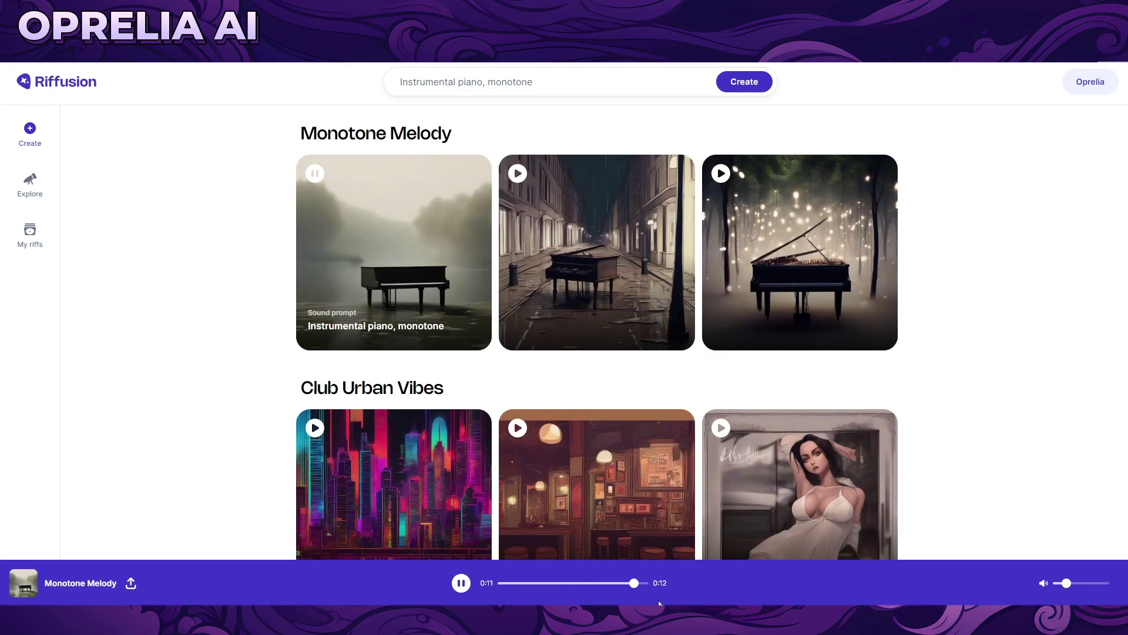
{"action": "left_click", "coordinate": [516, 177]}
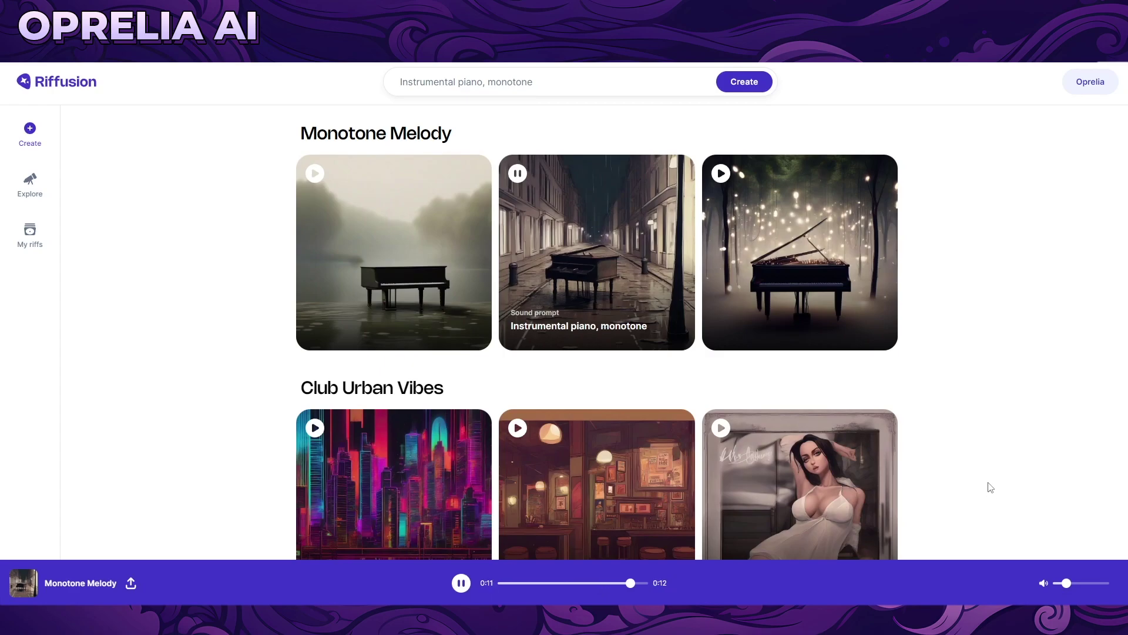
{"action": "left_click", "coordinate": [721, 173]}
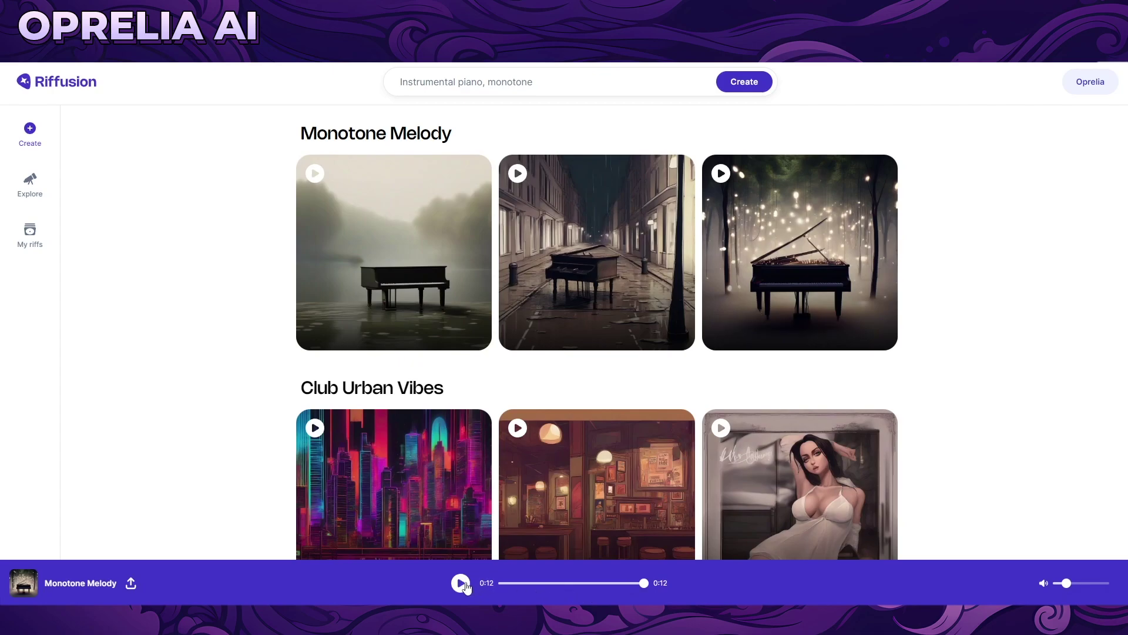
{"action": "left_click", "coordinate": [47, 230]}
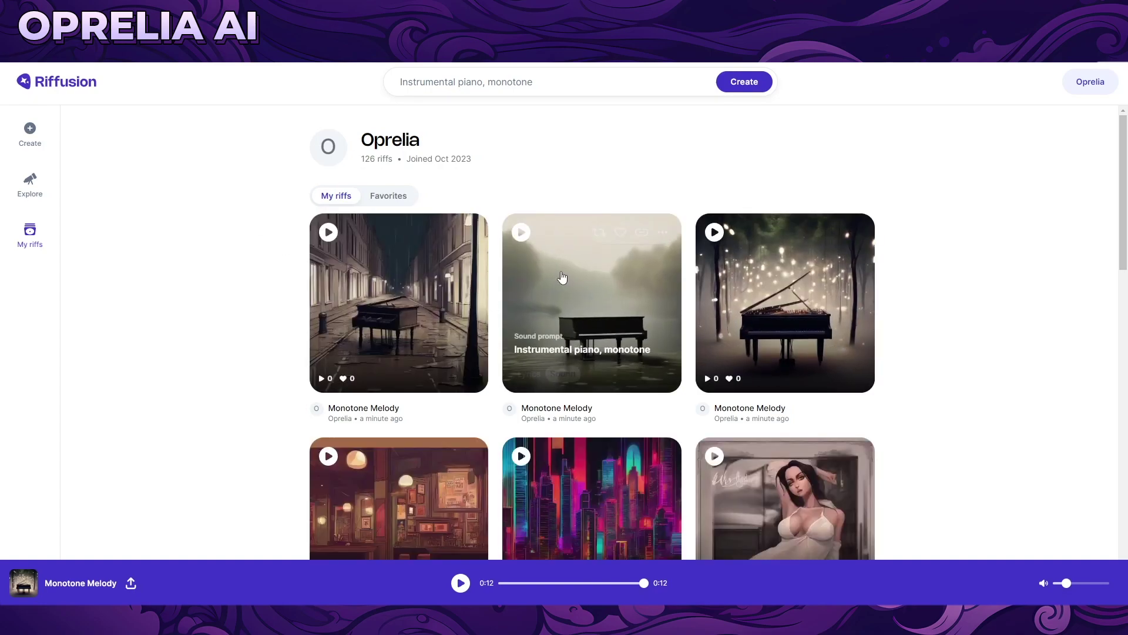
Play the crowd, graffiti and guitarist Rebellious Shutdown riffs from My riffs one after another.
{"action": "scroll", "coordinate": [341, 290], "scroll_direction": "down", "scroll_amount": 5}
{"action": "scroll", "coordinate": [341, 289], "scroll_direction": "down", "scroll_amount": 5}
{"action": "scroll", "coordinate": [350, 308], "scroll_direction": "up", "scroll_amount": 3}
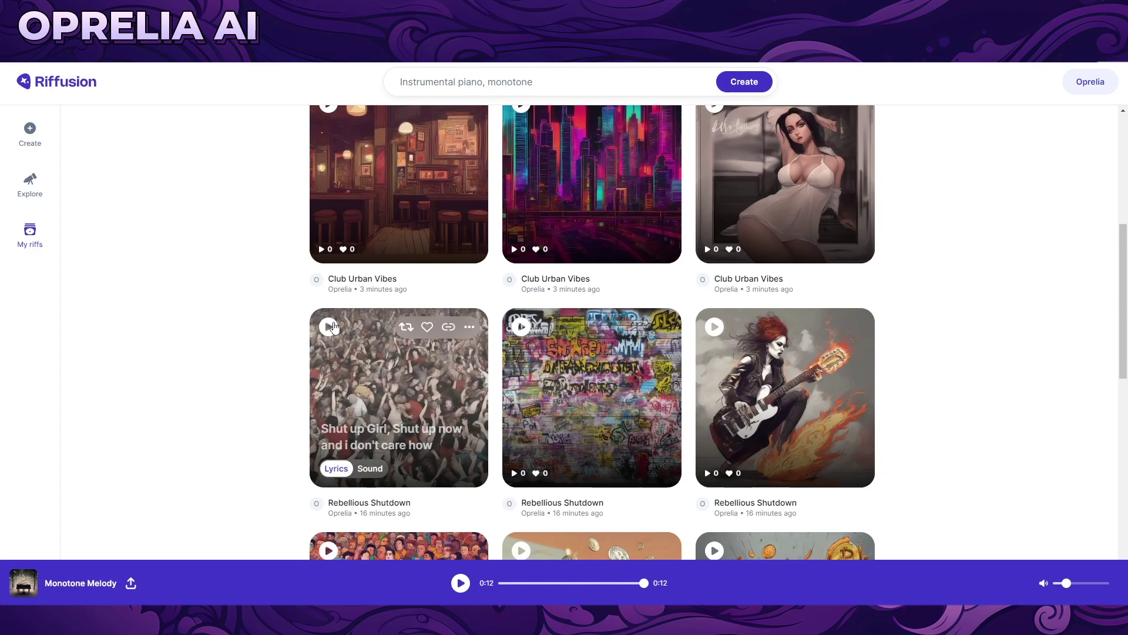
{"action": "left_click", "coordinate": [331, 327]}
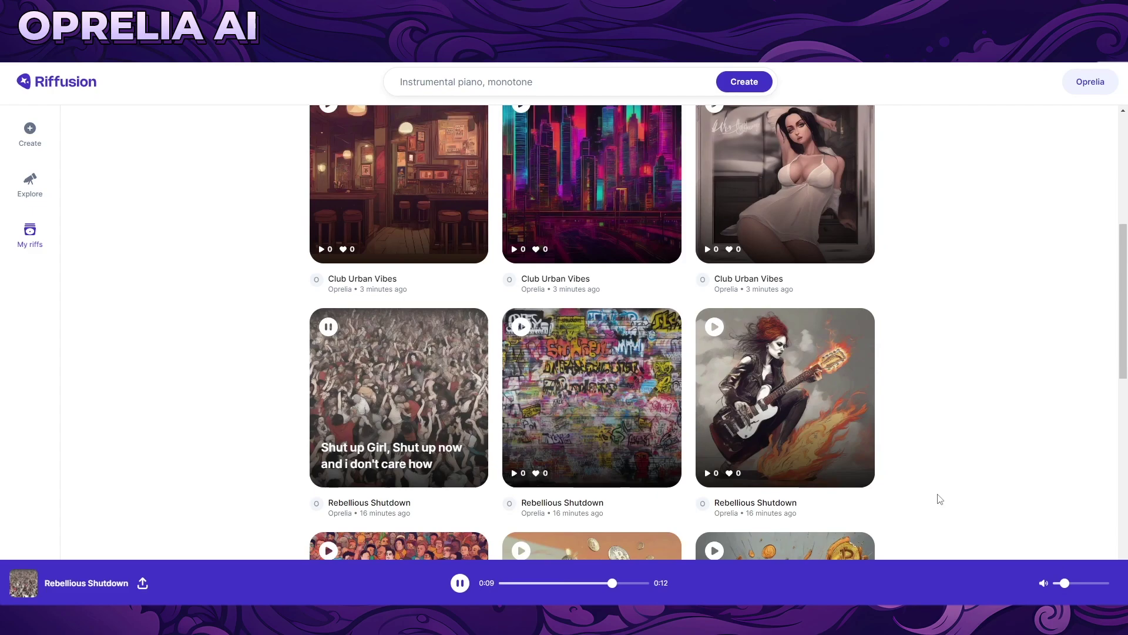
{"action": "left_click", "coordinate": [521, 326]}
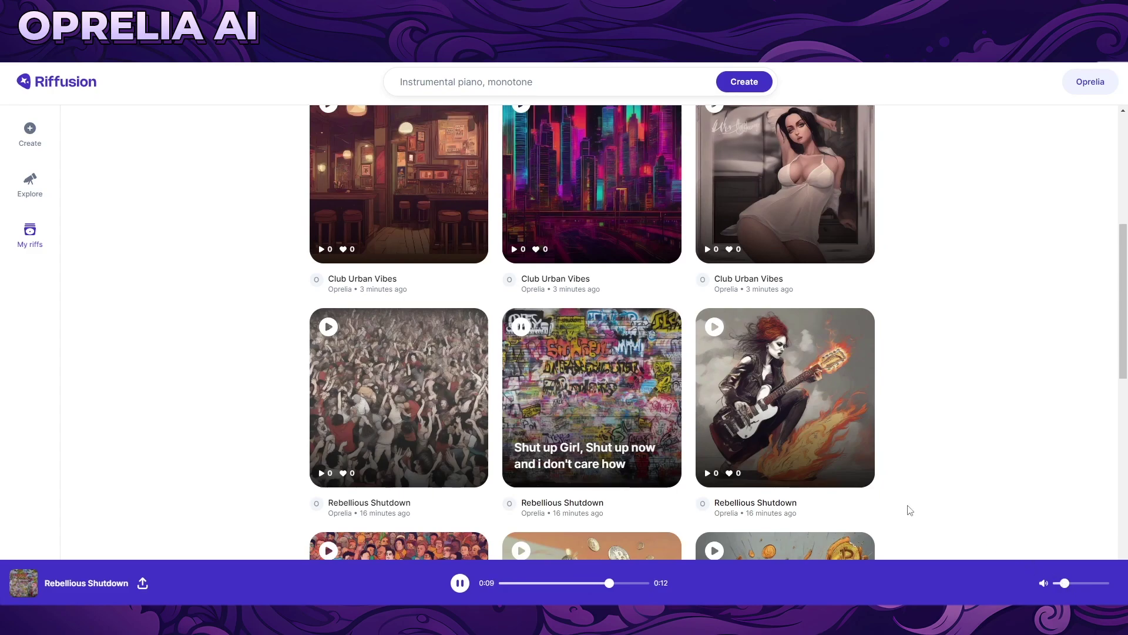
{"action": "left_click", "coordinate": [714, 327]}
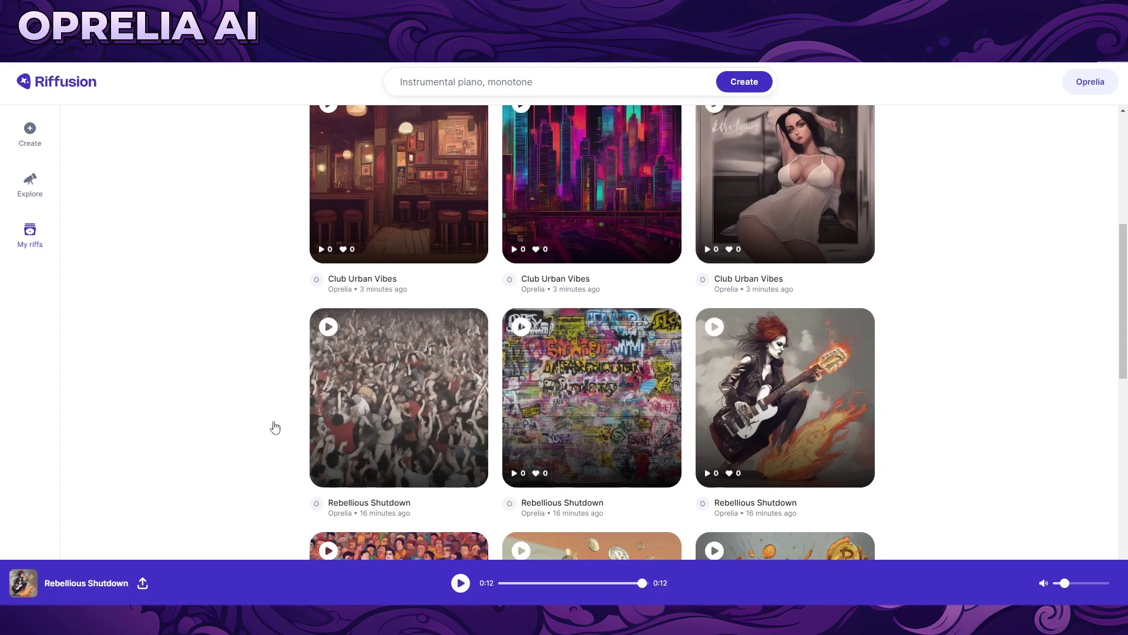
Scroll through the My riffs collection, then switch to the Explore feed.
{"action": "scroll", "coordinate": [246, 384], "scroll_direction": "down", "scroll_amount": 10}
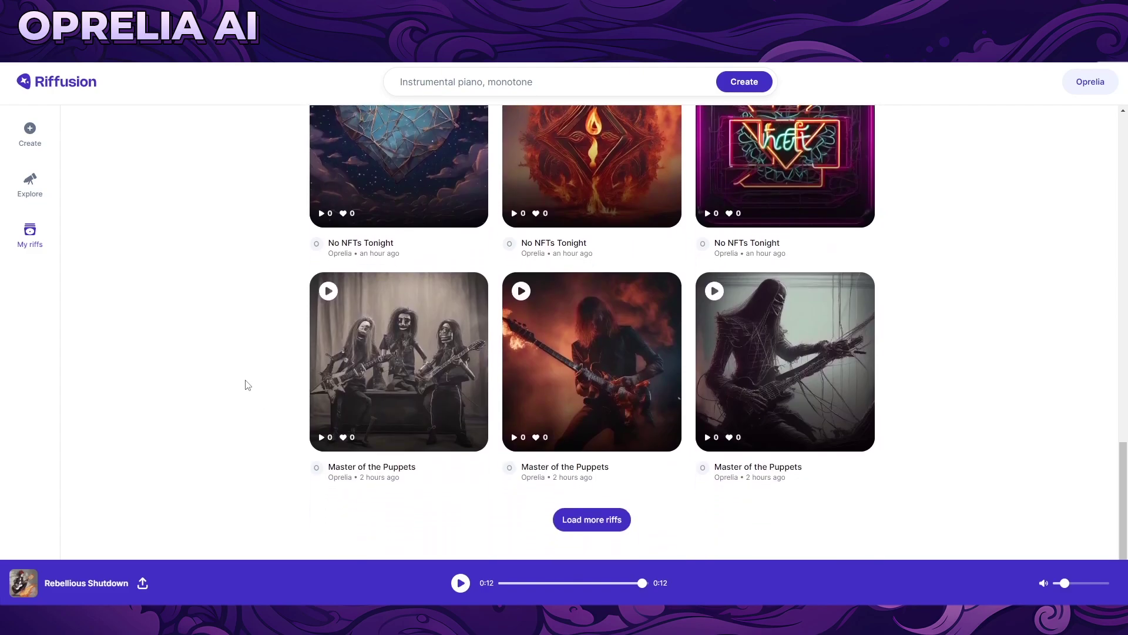
{"action": "scroll", "coordinate": [260, 410], "scroll_direction": "up", "scroll_amount": 2}
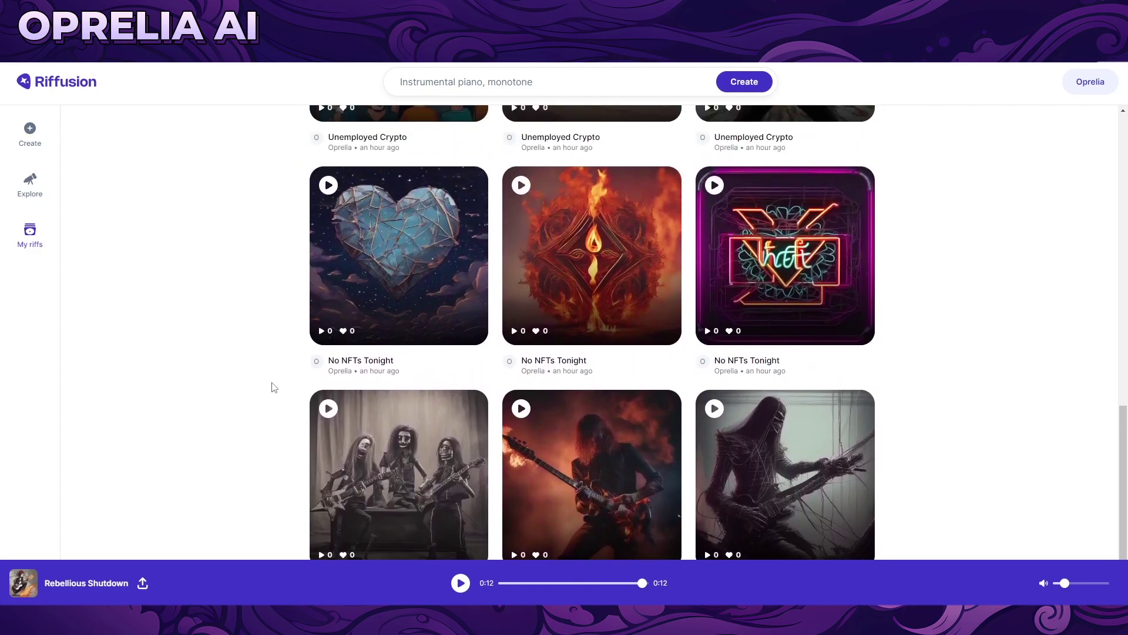
{"action": "scroll", "coordinate": [273, 386], "scroll_direction": "up", "scroll_amount": 13}
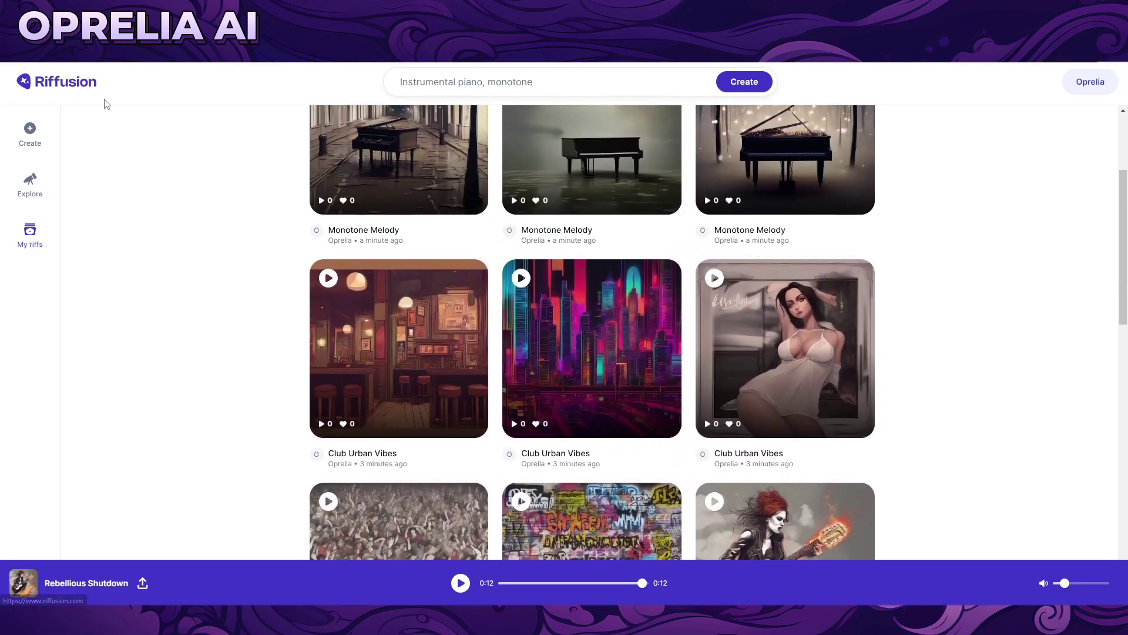
{"action": "left_click", "coordinate": [107, 104]}
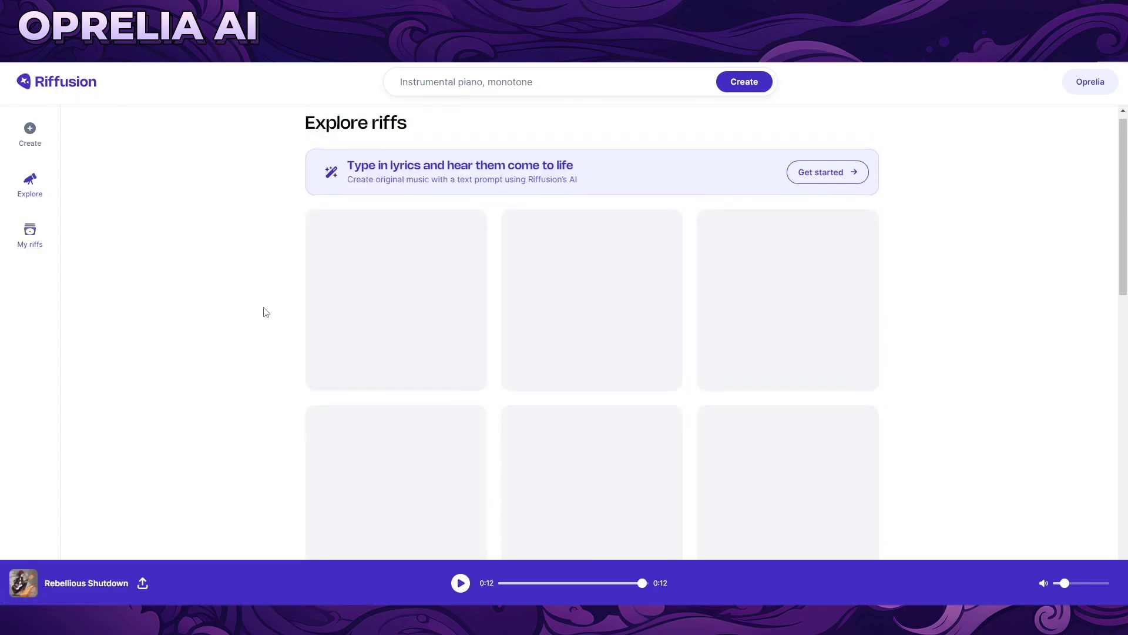
{"action": "scroll", "coordinate": [498, 249], "scroll_direction": "down", "scroll_amount": 3}
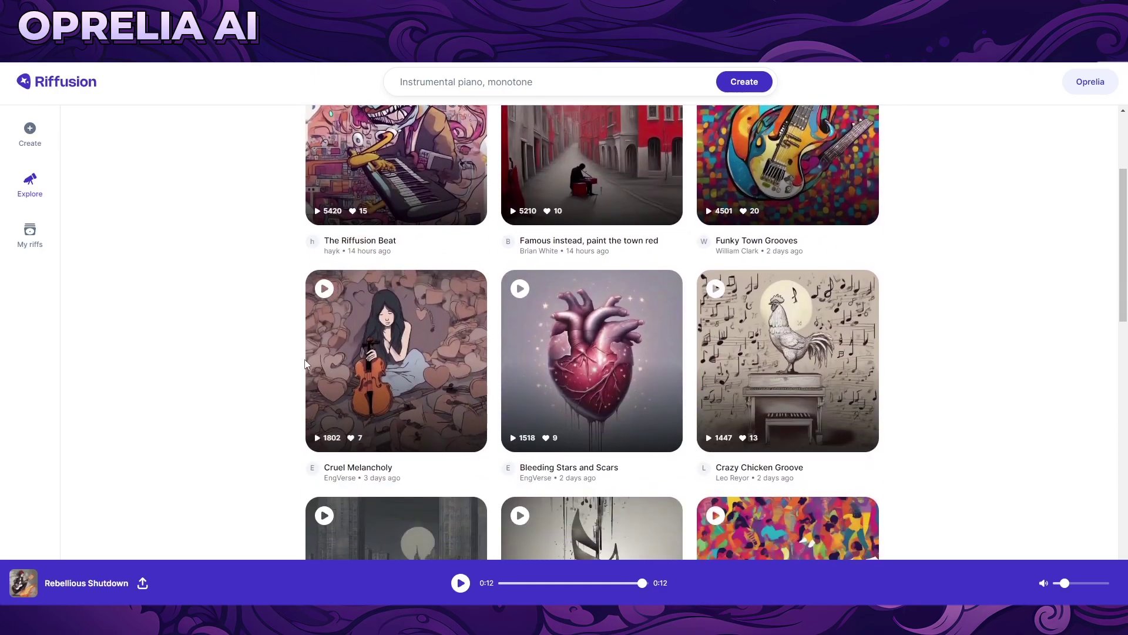
{"action": "scroll", "coordinate": [305, 364], "scroll_direction": "down", "scroll_amount": 7}
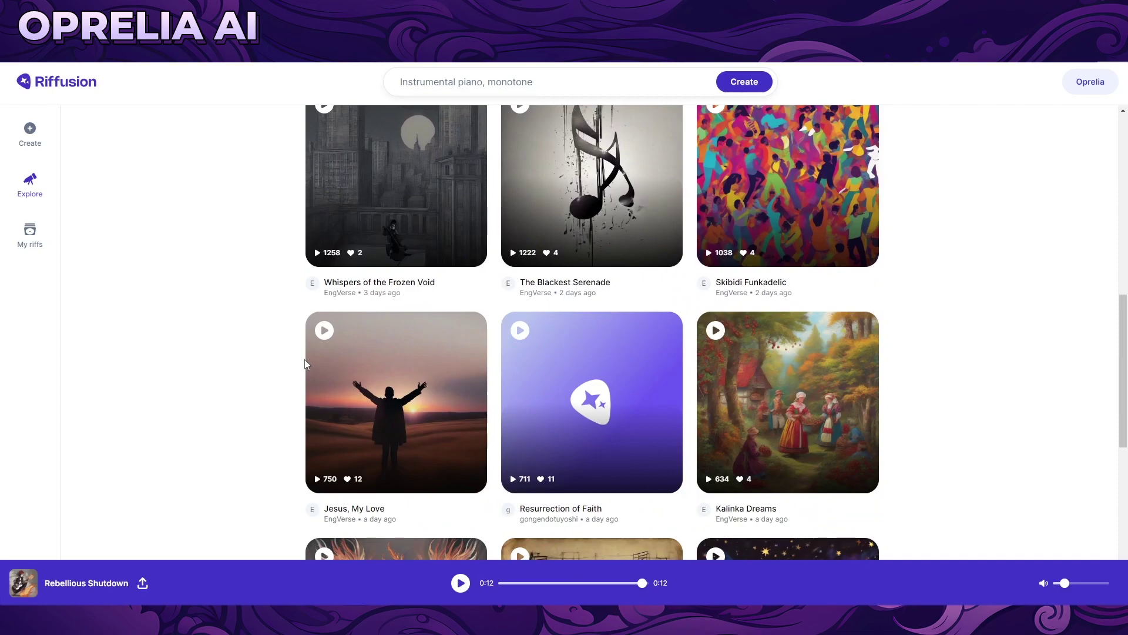
{"action": "scroll", "coordinate": [305, 365], "scroll_direction": "down", "scroll_amount": 3}
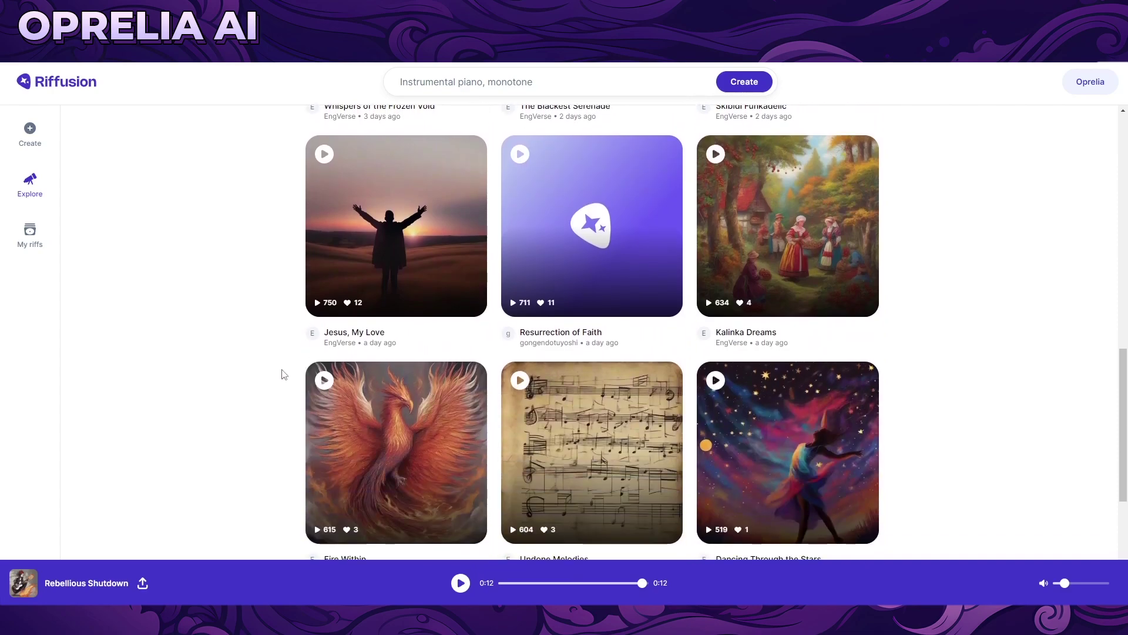
{"action": "scroll", "coordinate": [285, 375], "scroll_direction": "down", "scroll_amount": 1}
{"action": "scroll", "coordinate": [284, 375], "scroll_direction": "down", "scroll_amount": 5}
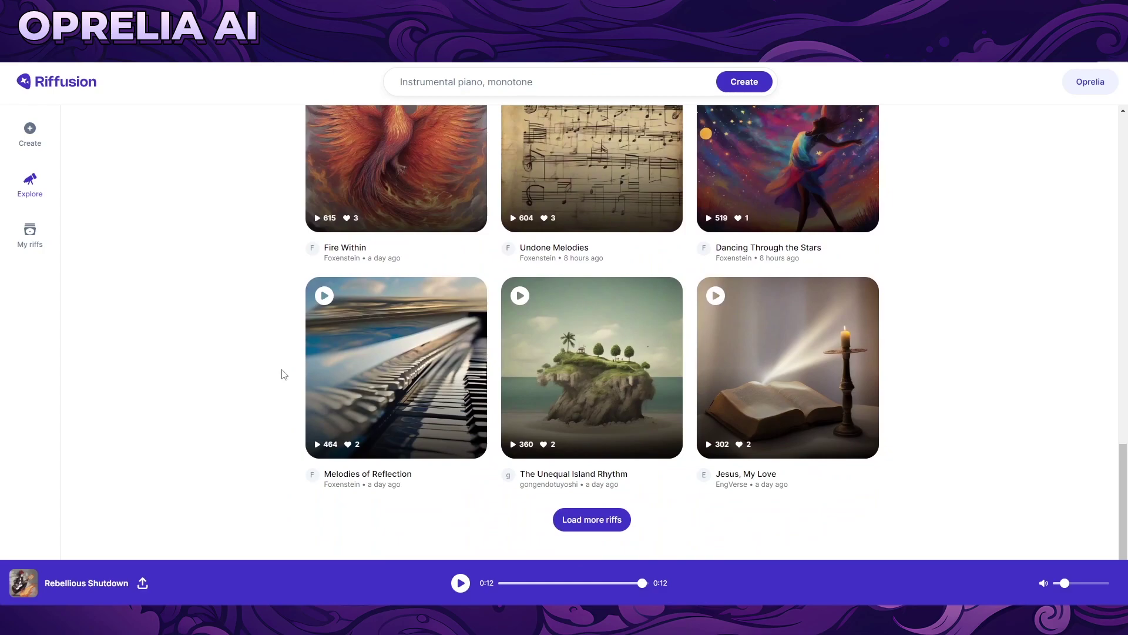
{"action": "mouse_move", "coordinate": [312, 379]}
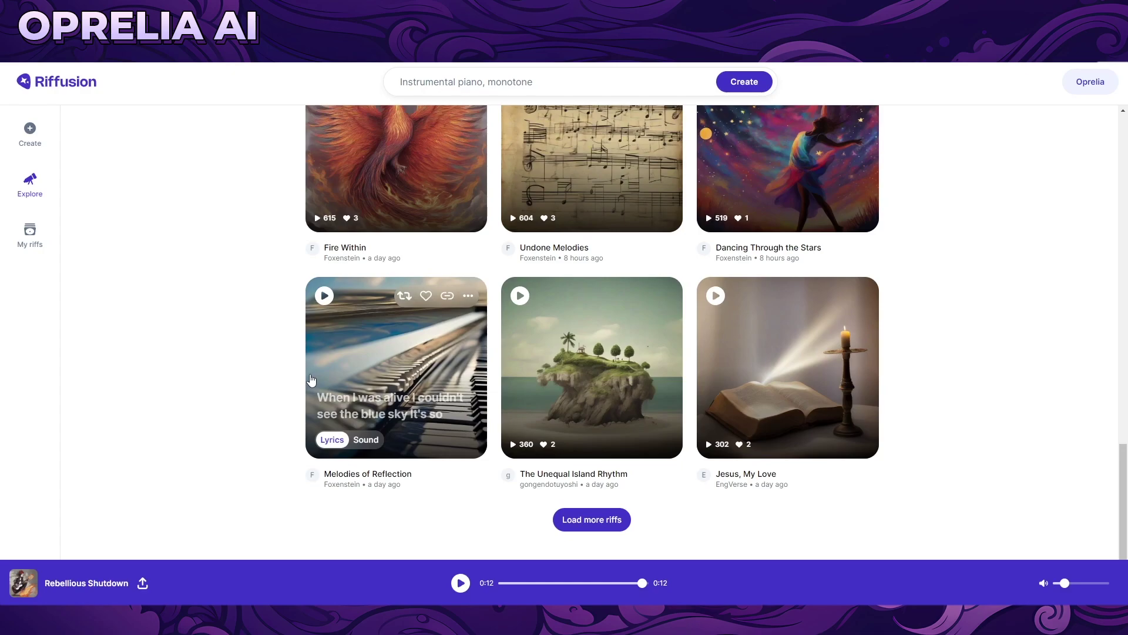